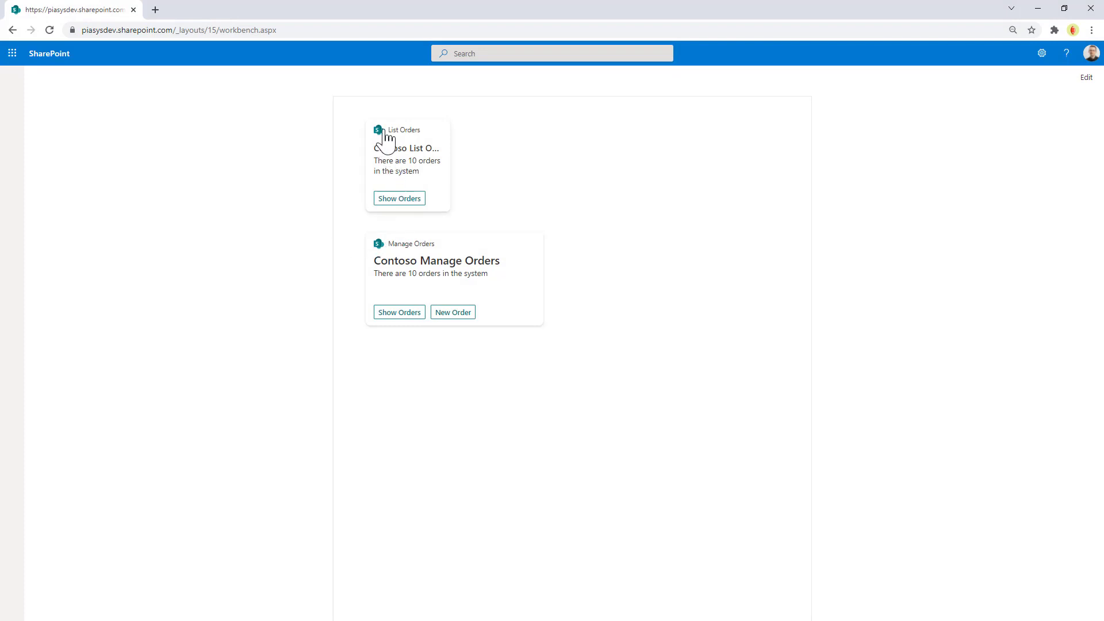
Step: Check the List Orders detail view, then set the fifth Manage Orders order from Shipped to Delivered
left_click(389, 200)
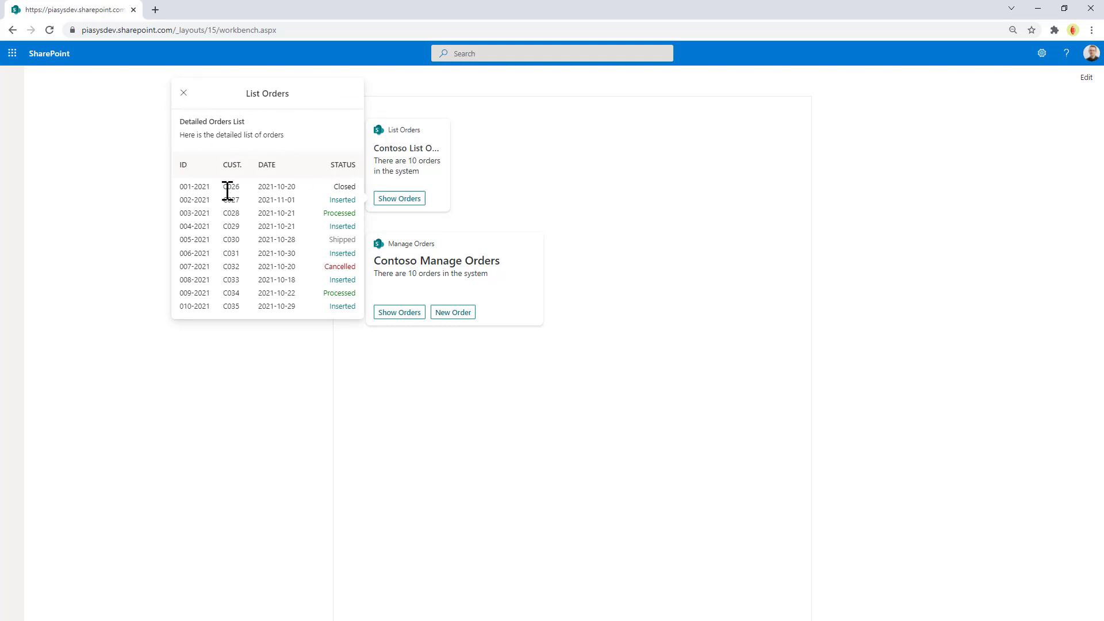
left_click(184, 94)
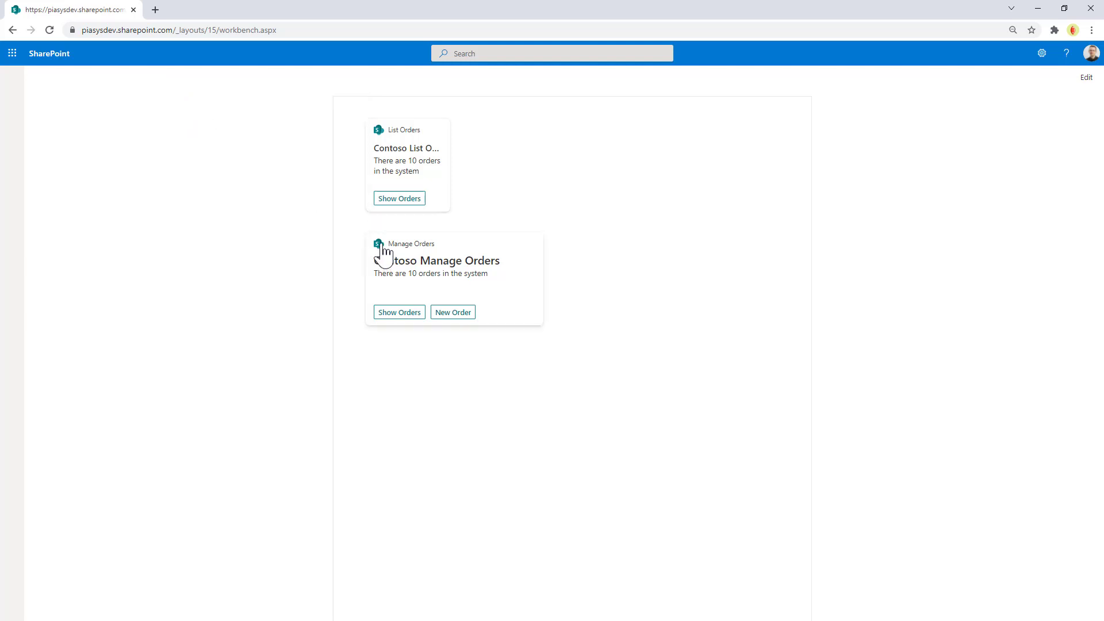
left_click(394, 314)
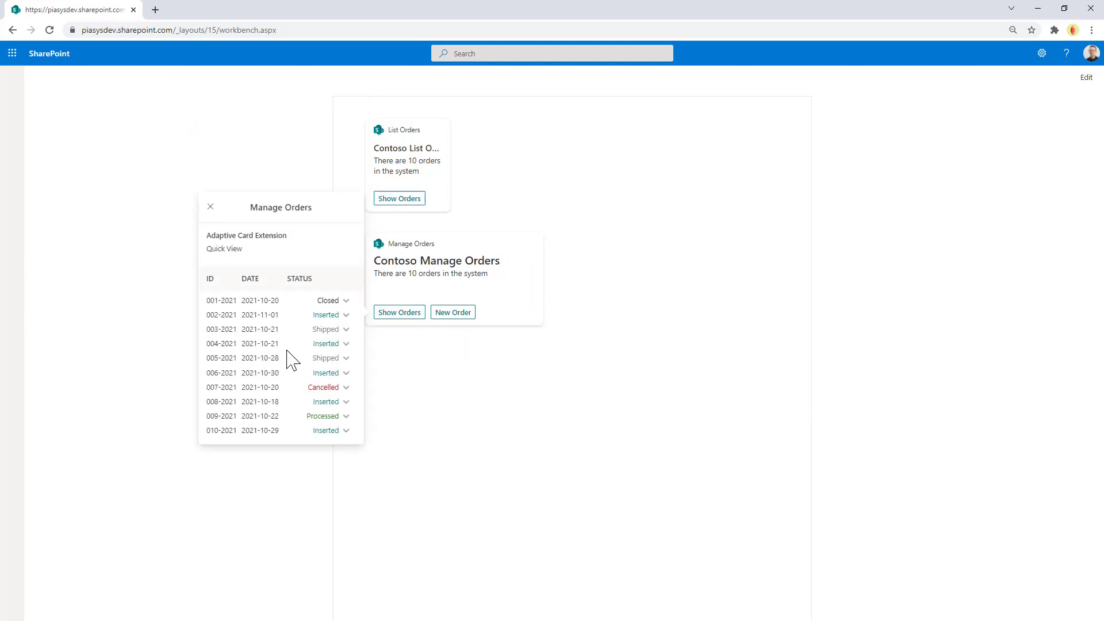
left_click(346, 359)
left_click(322, 376)
left_click(257, 468)
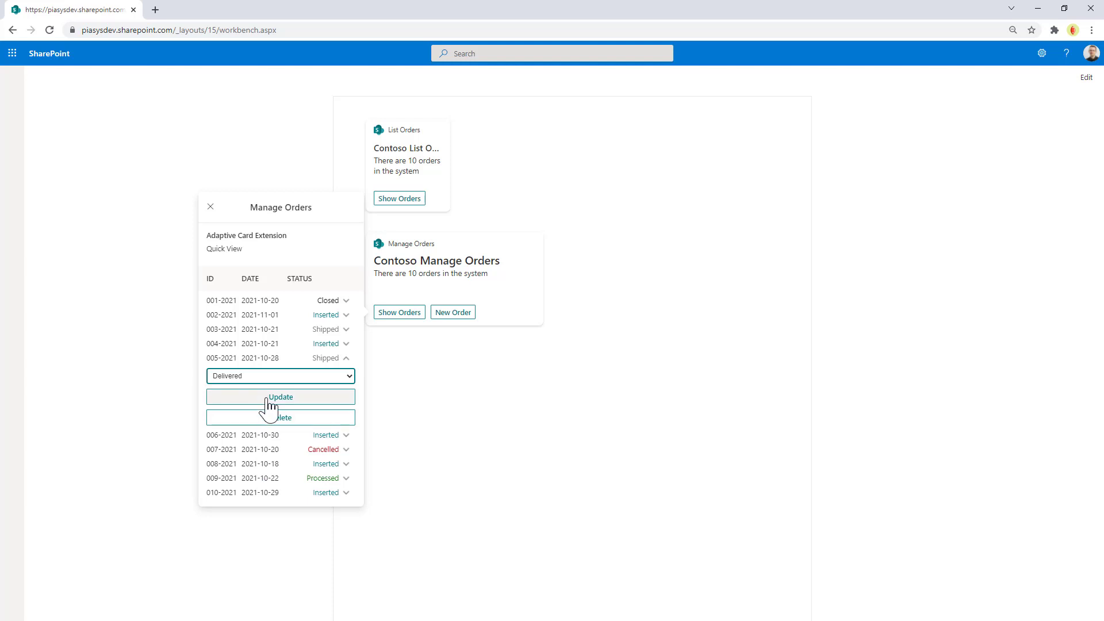
left_click(269, 398)
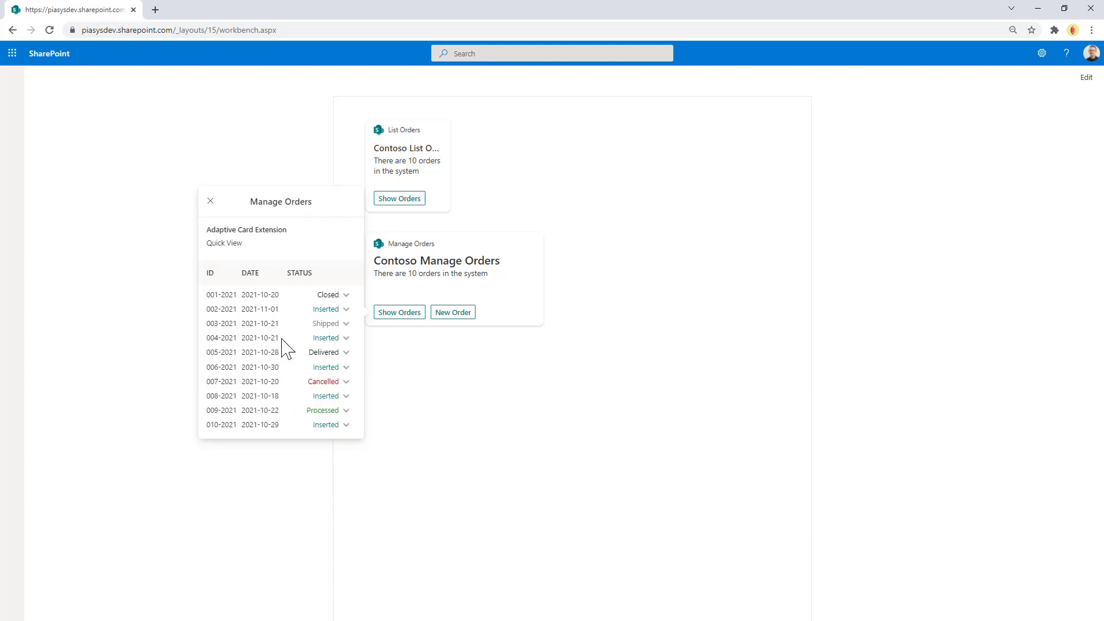
Step: Start a new order and fill in its order ID and customer ID
left_click(452, 313)
left_click(453, 313)
left_click(303, 274)
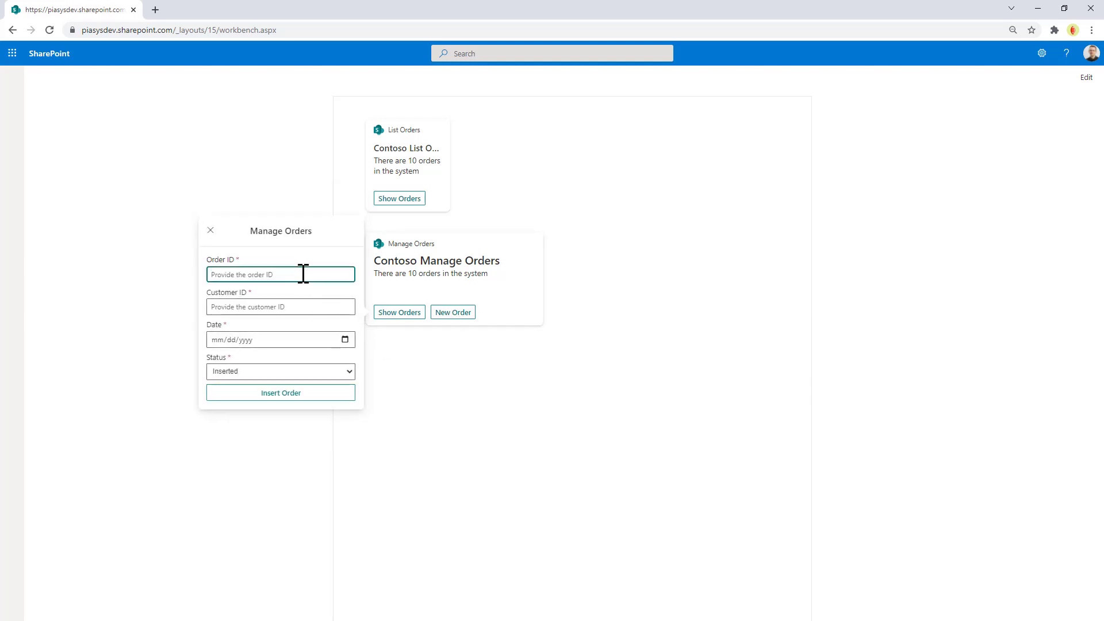
type("123a")
type("-2021")
left_click(286, 301)
type("C123")
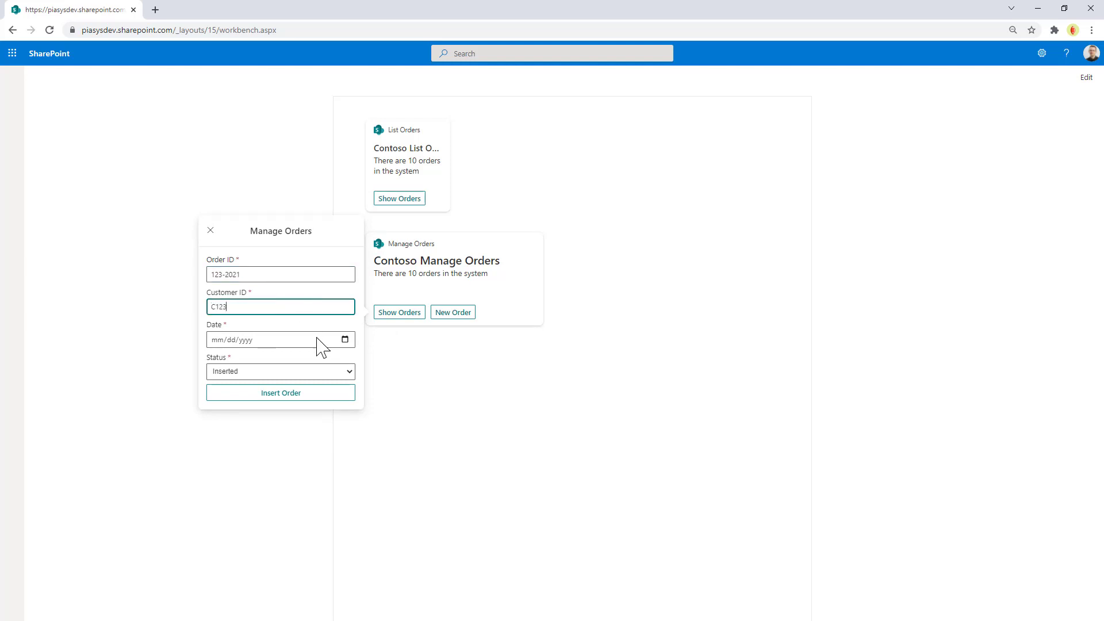
Step: Date the new order 11/05/2021 with status Shipped, insert it, and check the order list
left_click(345, 339)
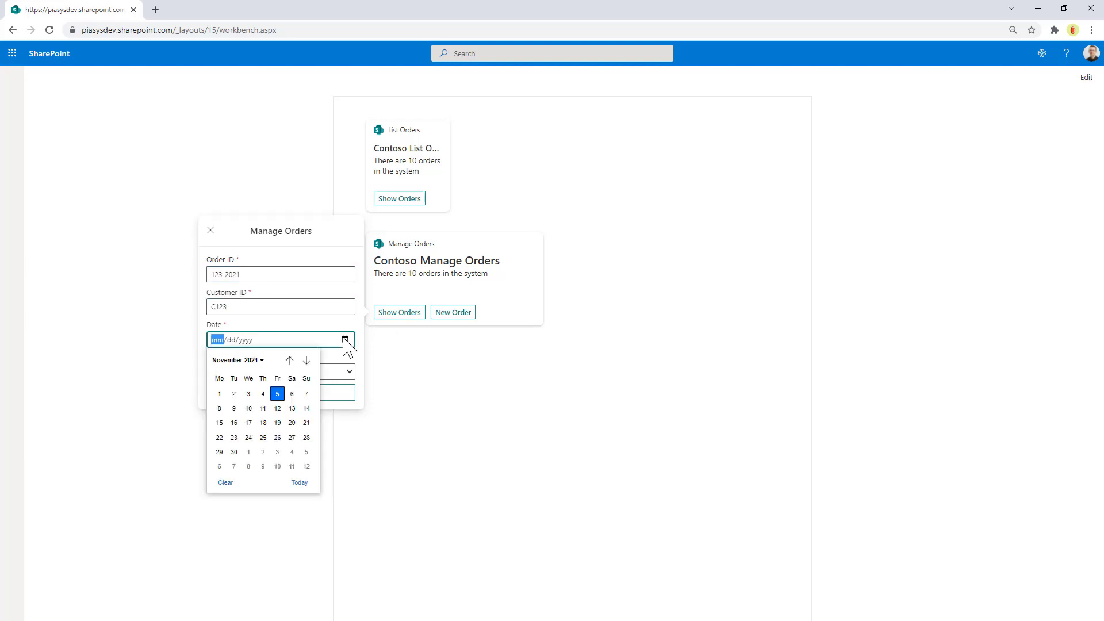
left_click(278, 388)
left_click(295, 375)
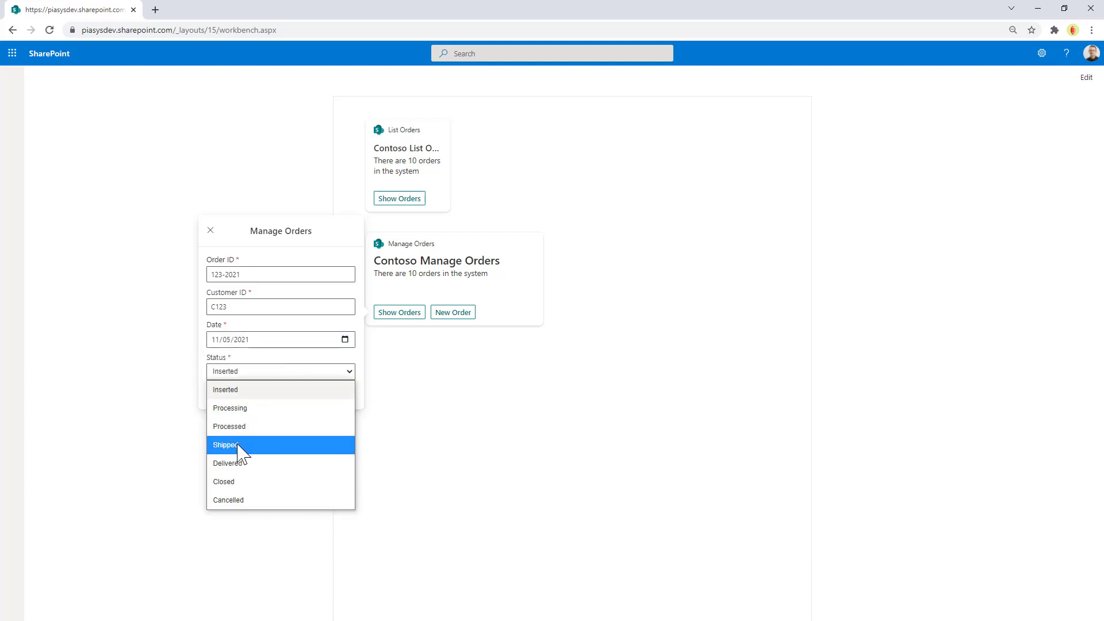
left_click(240, 445)
left_click(280, 395)
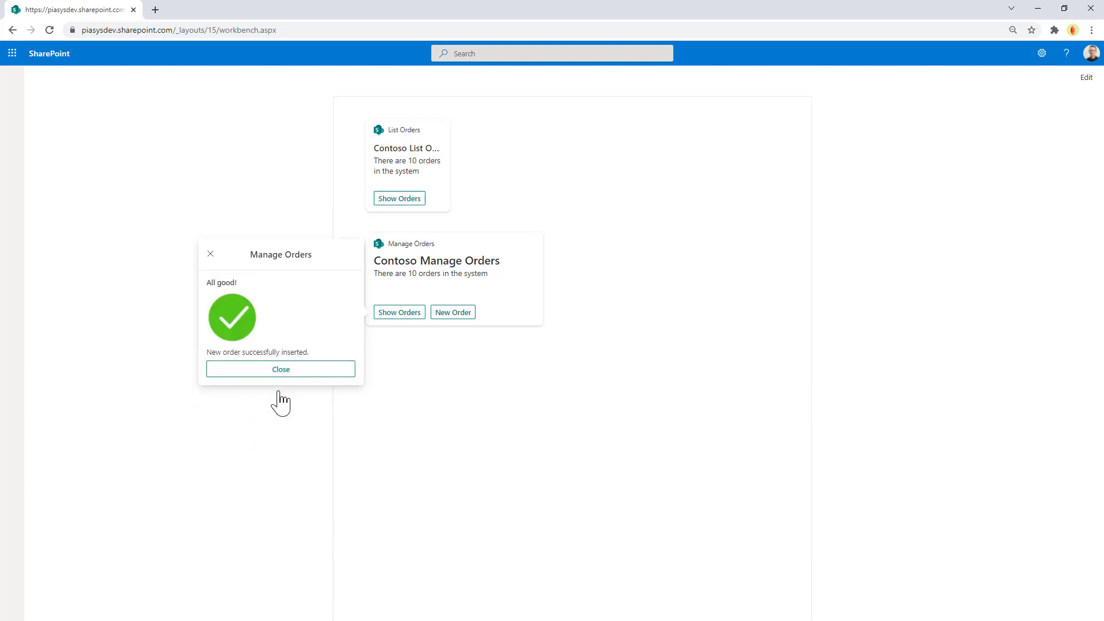
left_click(266, 373)
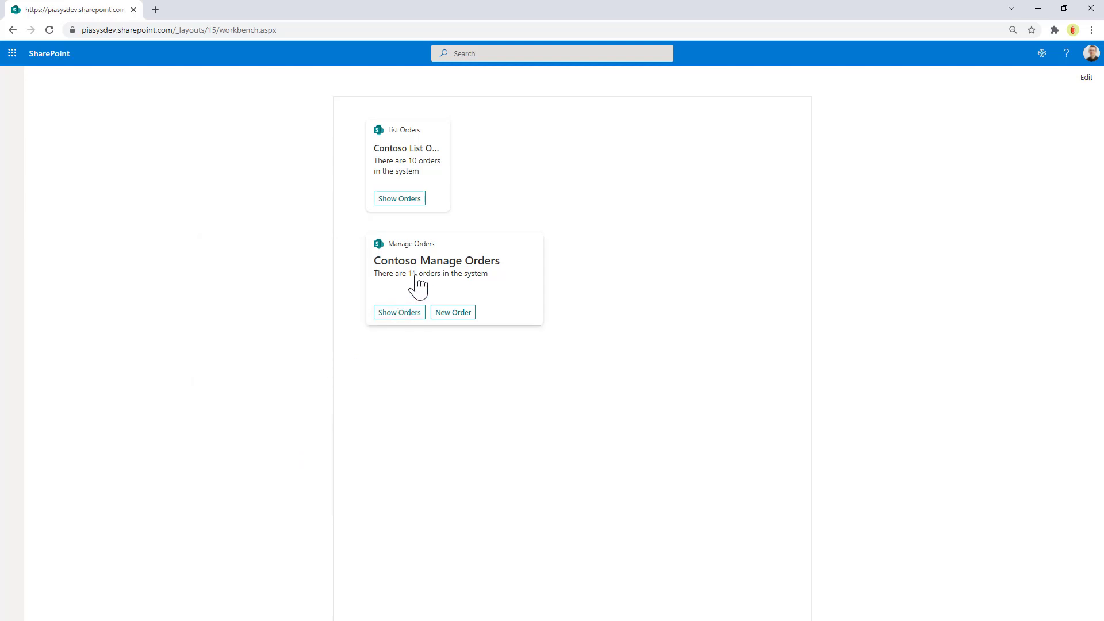
left_click(410, 318)
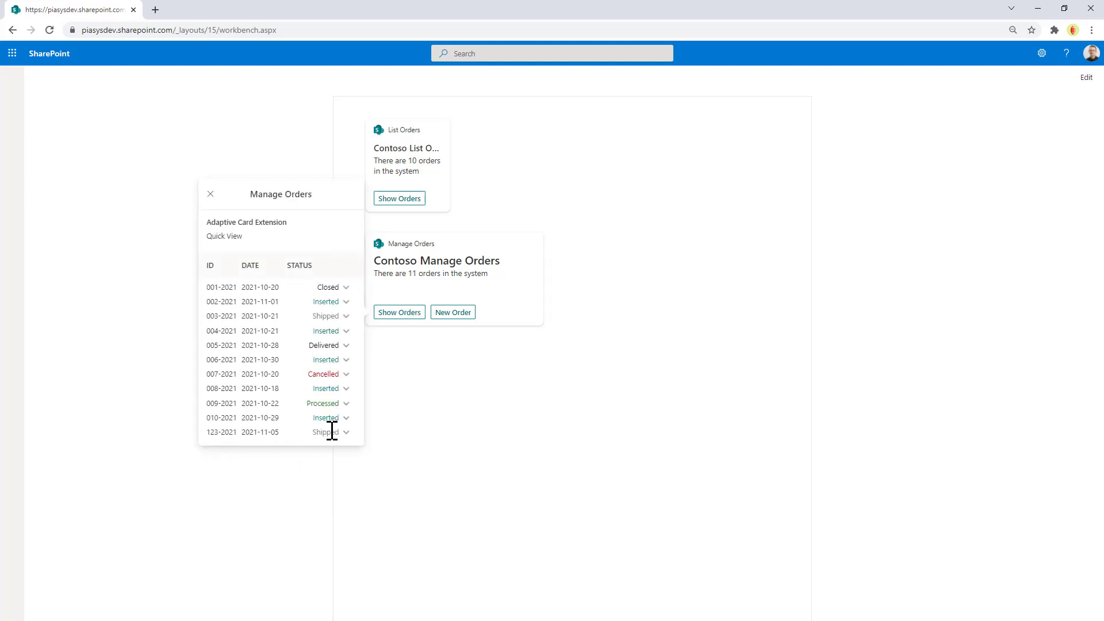
left_click(211, 195)
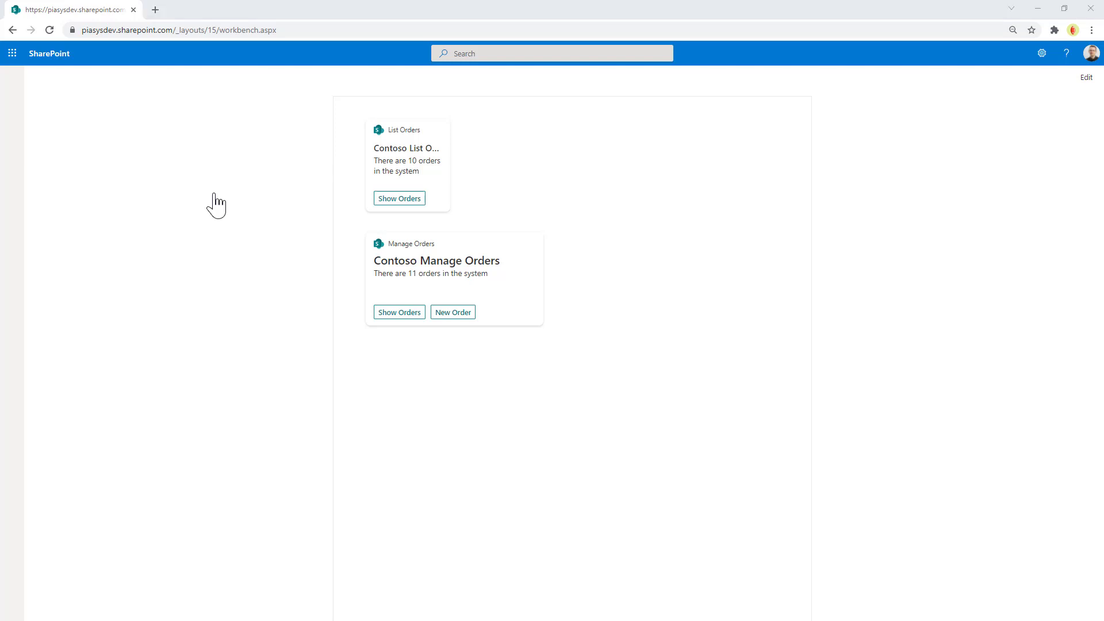
Step: In the GitHub repository, browse the ace-pnp-contoso-orders docs folder and open a documentation file
key("alt+Tab")
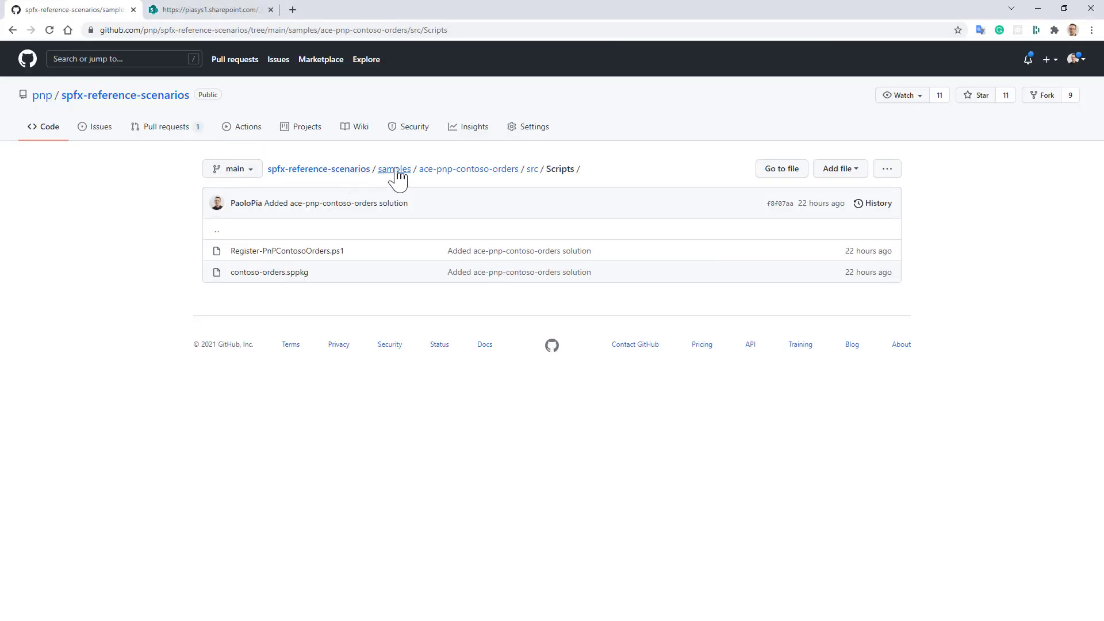
left_click(468, 169)
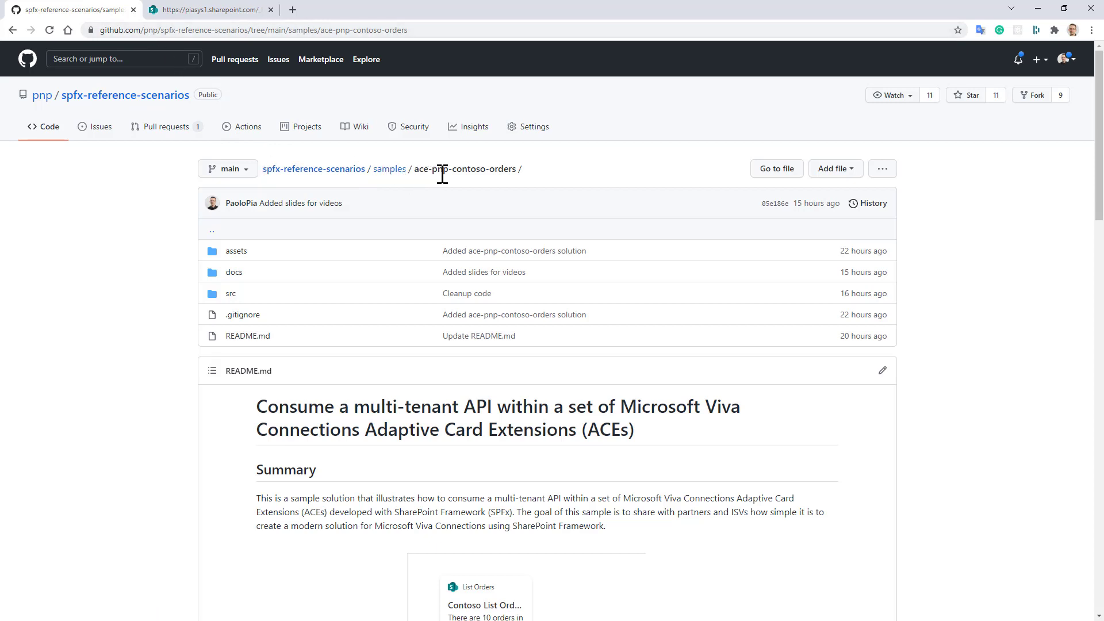
left_click(234, 273)
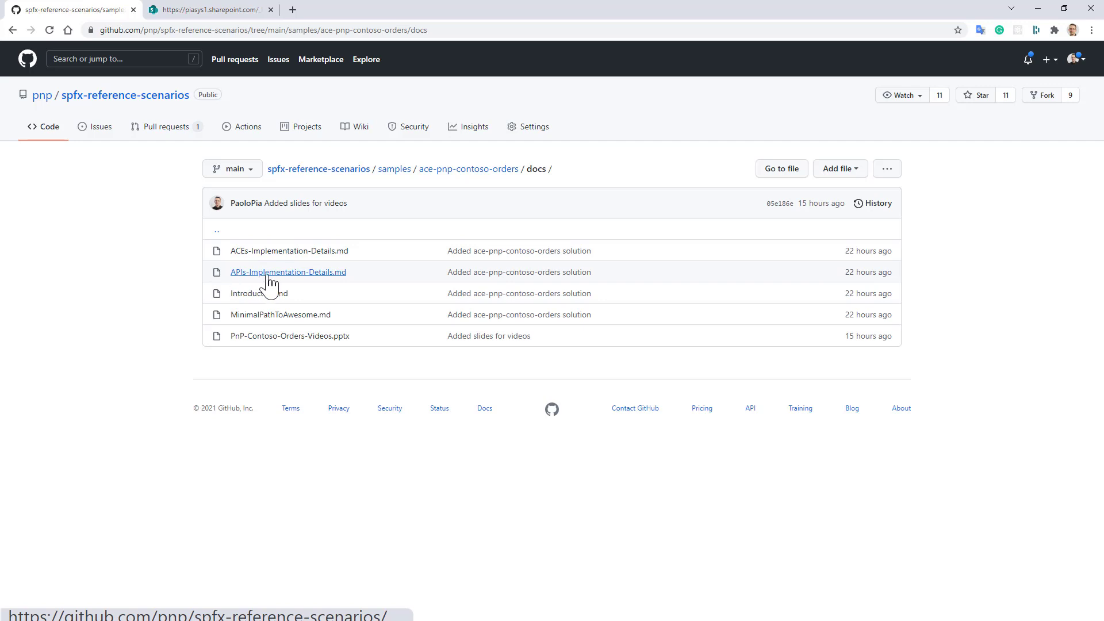
left_click(279, 315)
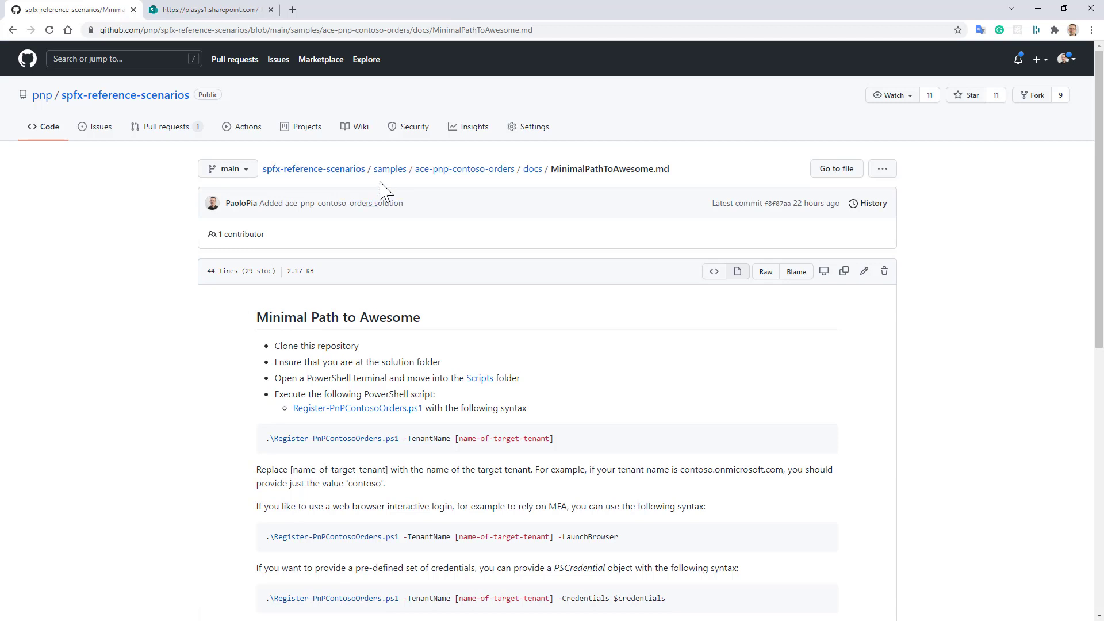
Step: Navigate from the ace-pnp-contoso-orders folder into src/Scripts
left_click(479, 172)
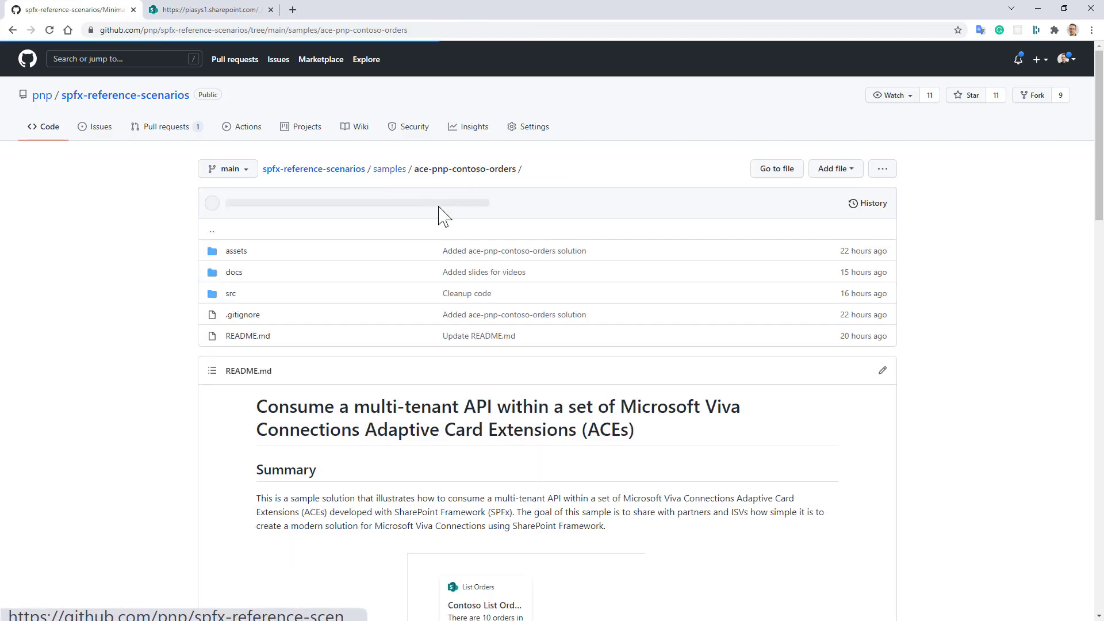
left_click(234, 294)
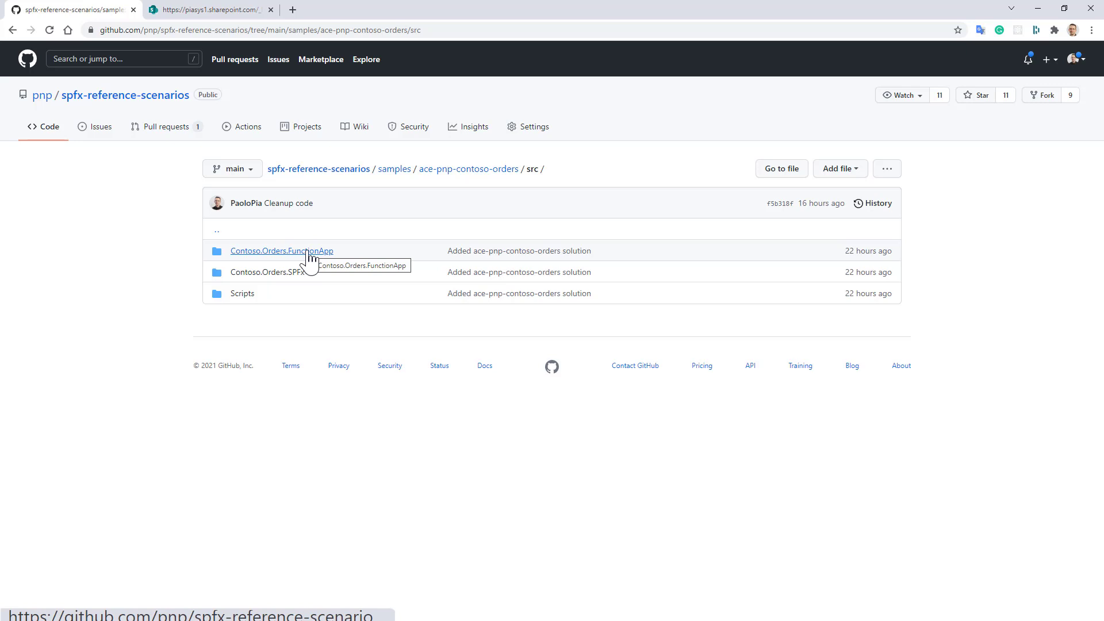
left_click(242, 294)
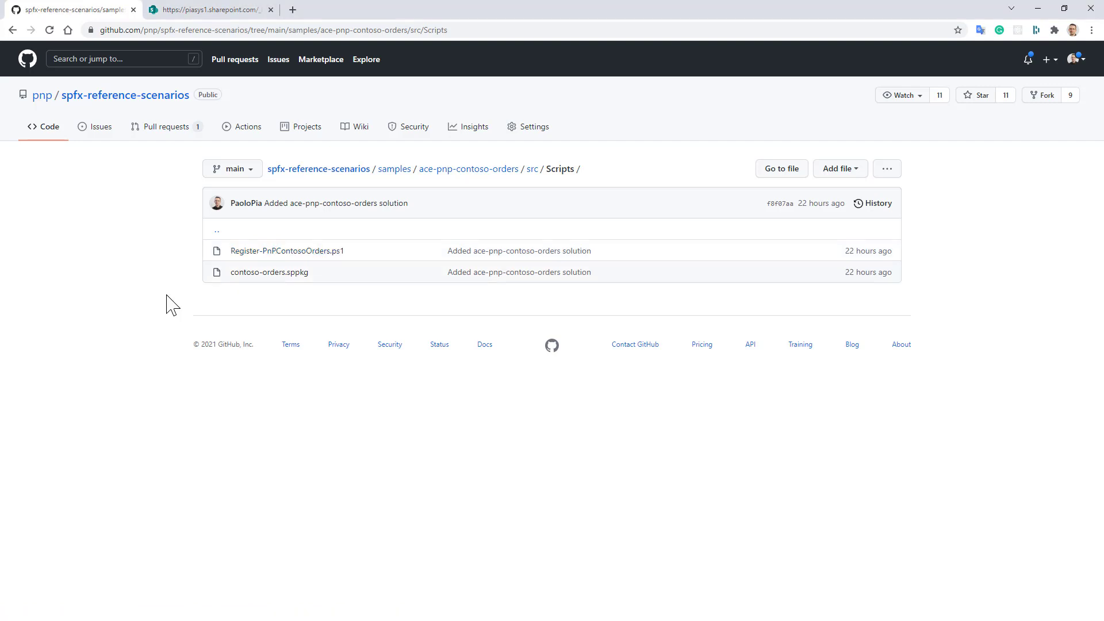
Step: Run Register-PnPContosoOrders.ps1 -TenantName and enter the admin user name and password at the prompts
key("alt+Tab")
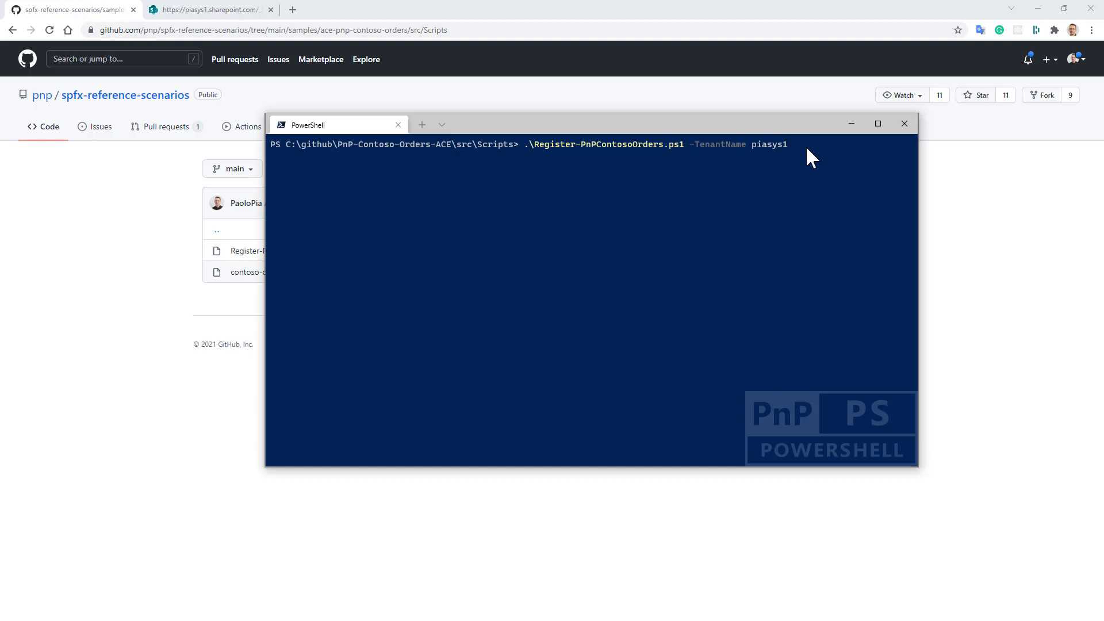
key("Return")
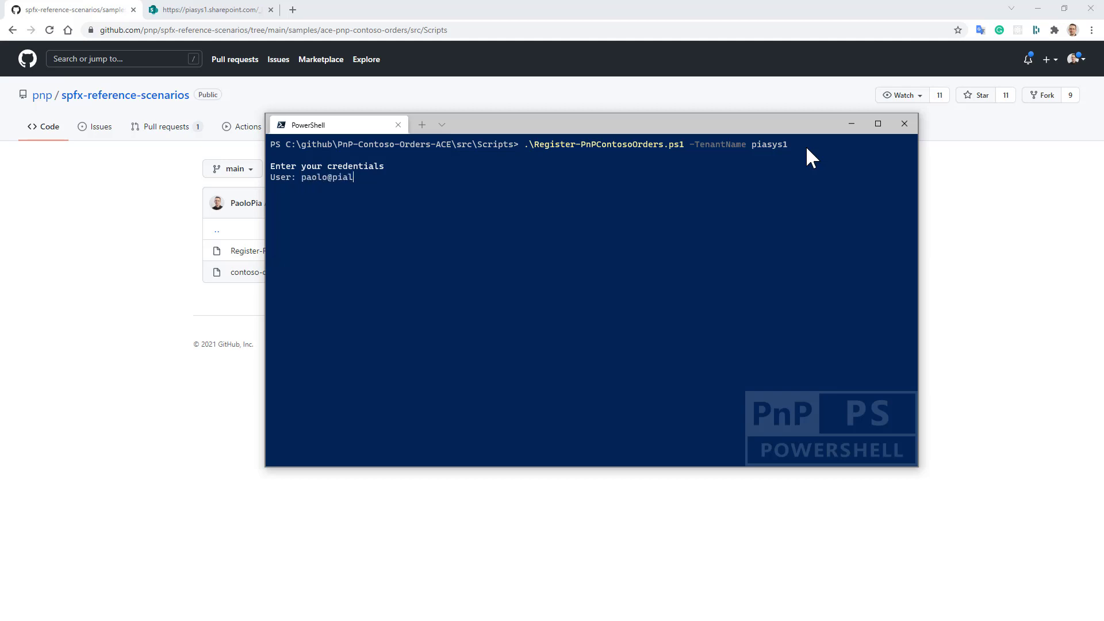
key("Return")
type("***********")
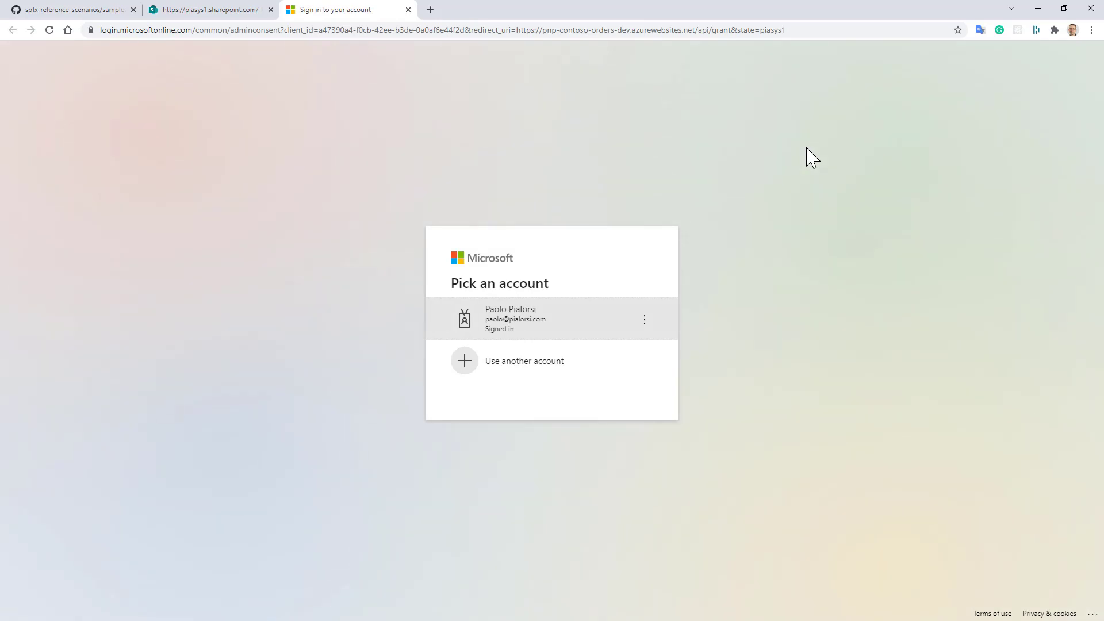
Step: Choose the already signed-in admin account on the Pick an account page
left_click(545, 321)
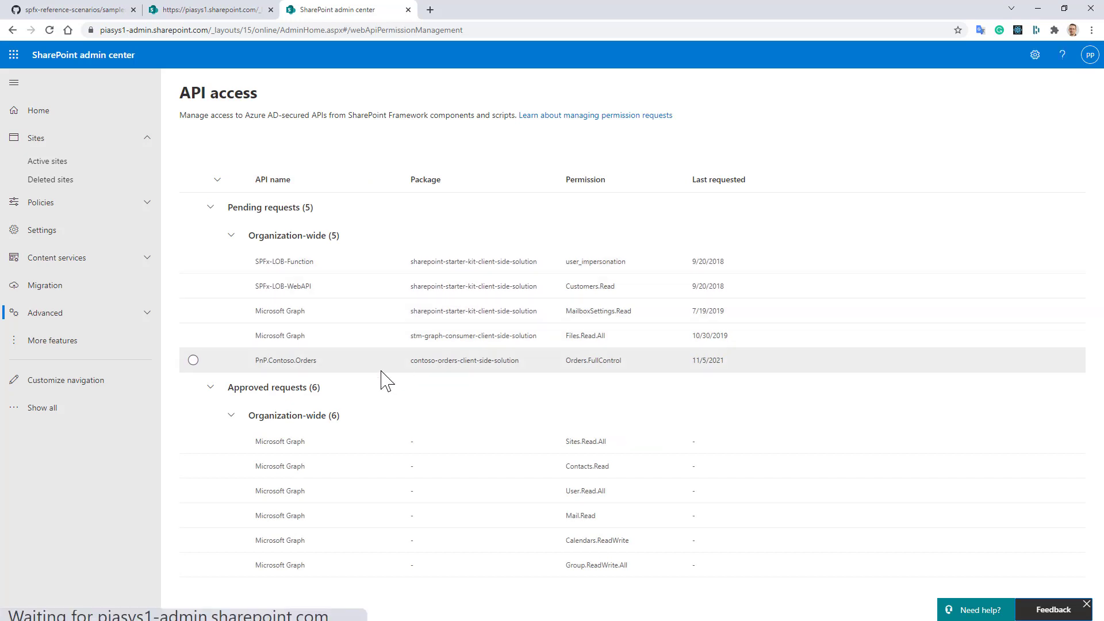
Step: Approve the pending PnP.Contoso.Orders request for the Orders.FullControl permission
left_click(353, 362)
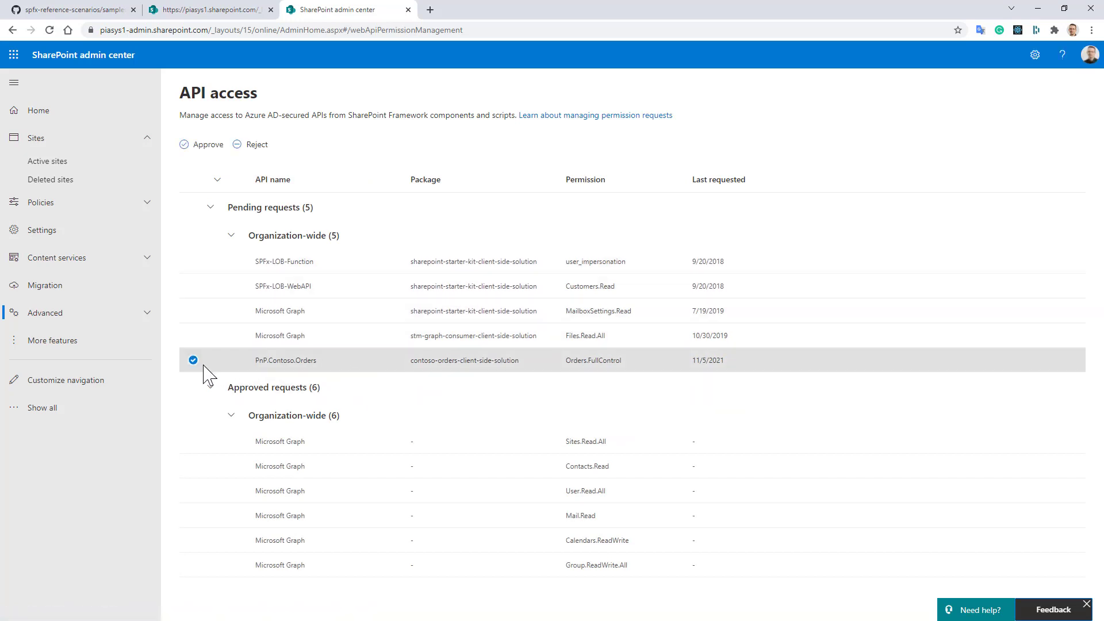
left_click(204, 145)
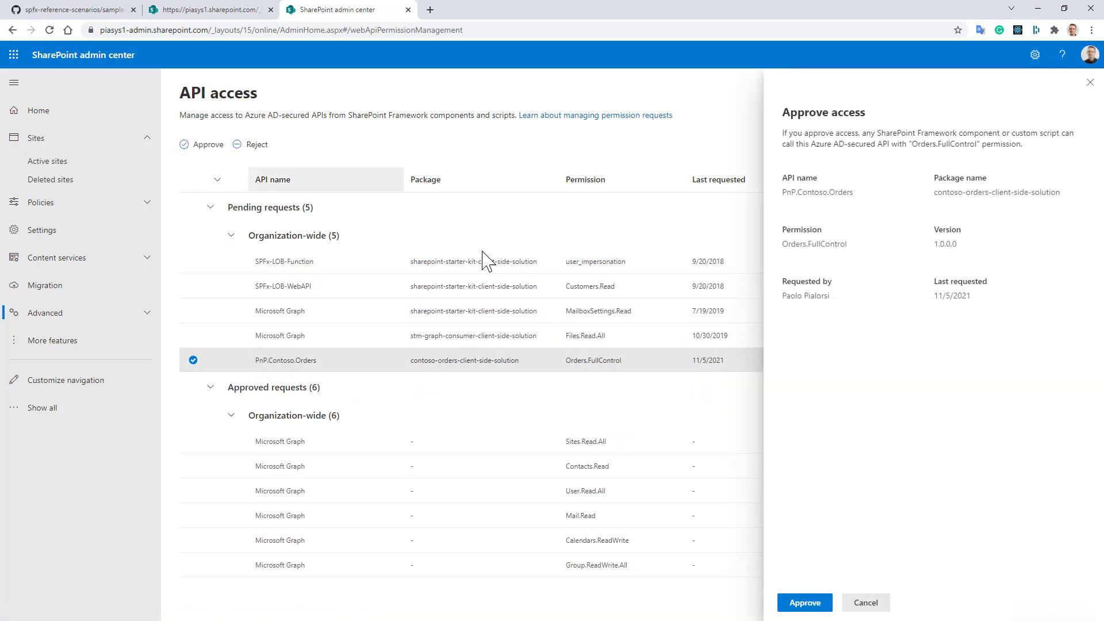
left_click(818, 604)
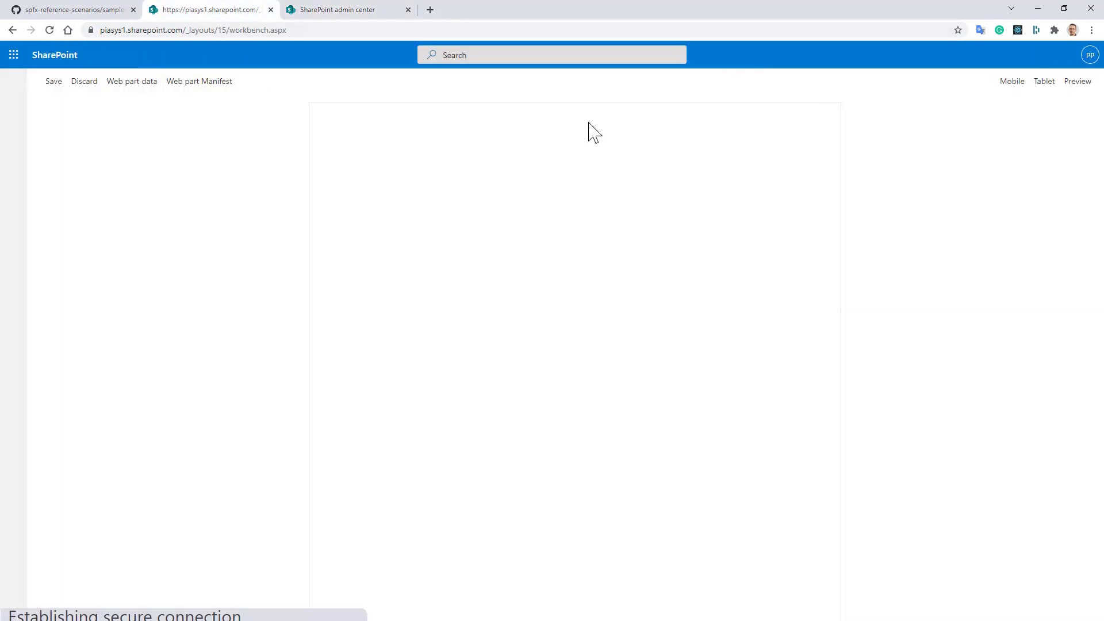
left_click(591, 118)
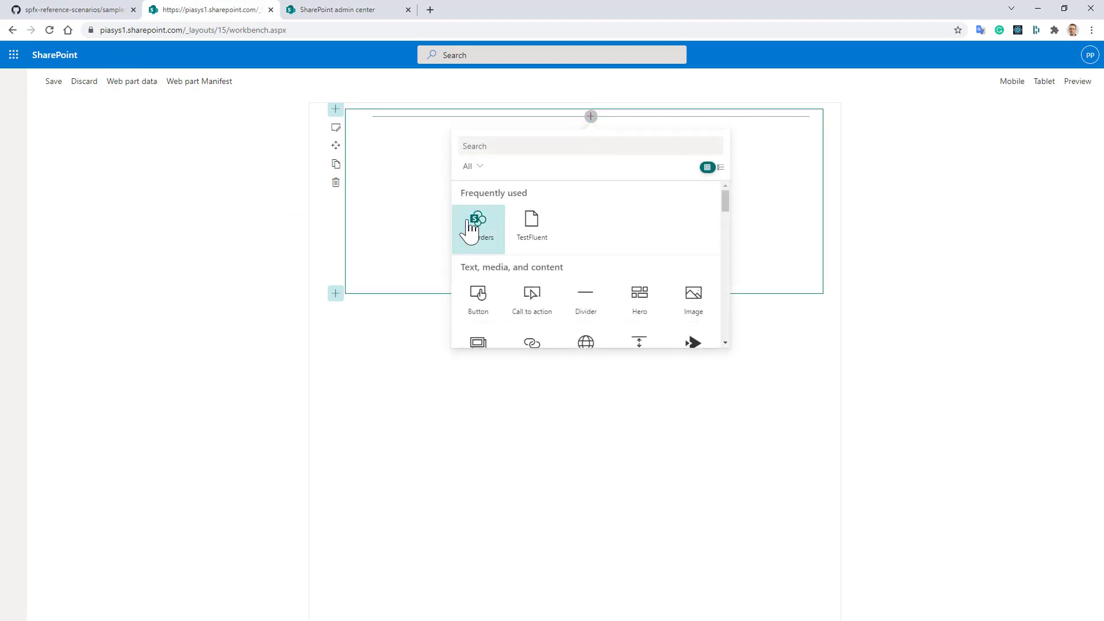
left_click(479, 246)
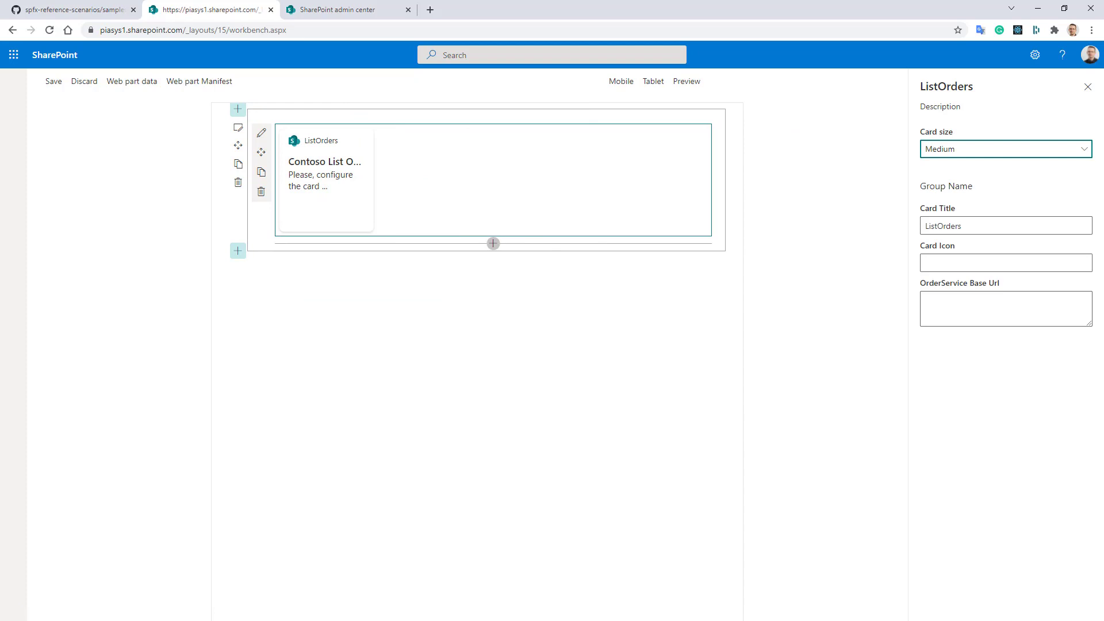
left_click(931, 312)
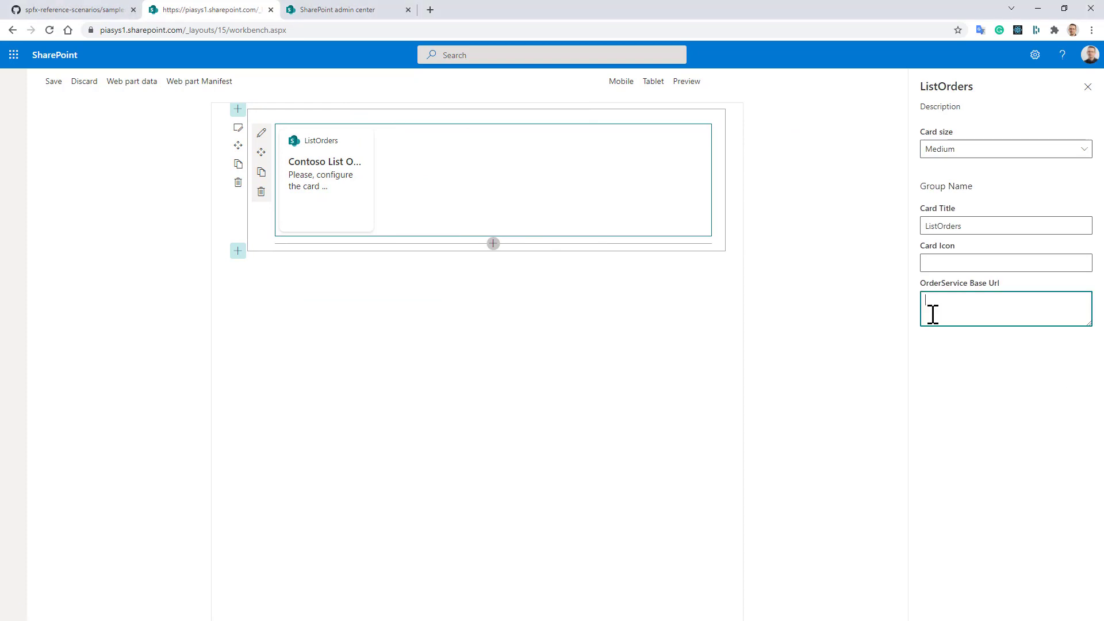
type("https://pnp-contoso-orders.azurewebsites.net/")
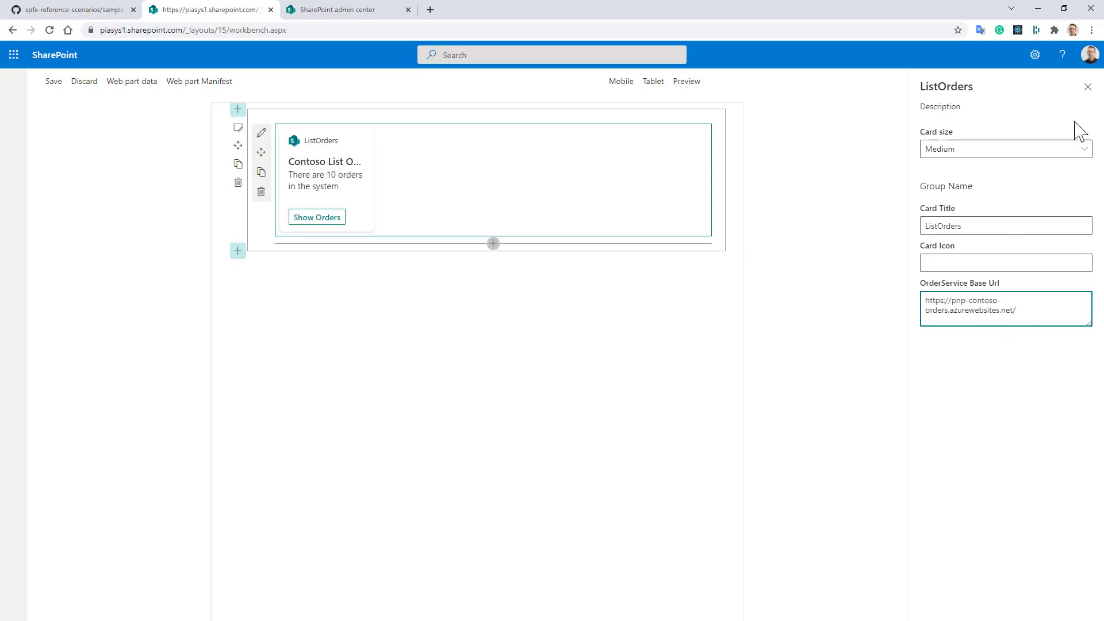
left_click(1089, 96)
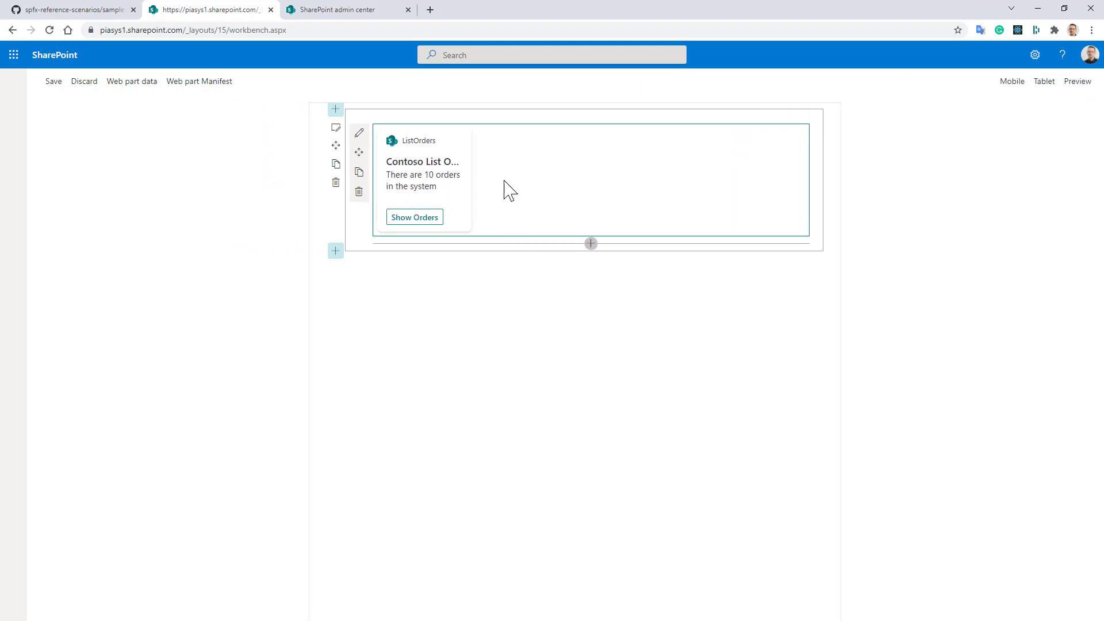